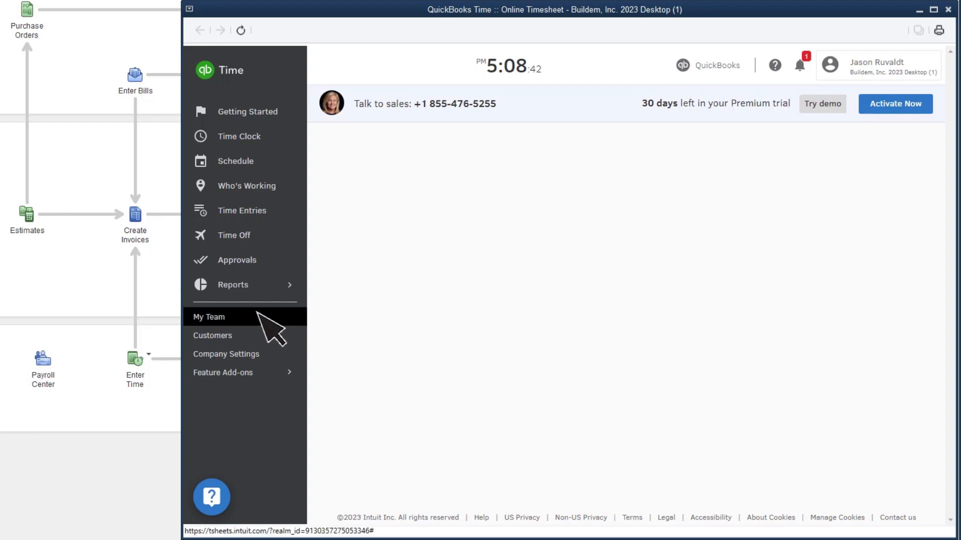
- Send the third listed team member an e-mail invitation to QuickBooks Time, then close the member details and team list
{"action": "left_click", "coordinate": [270, 328]}
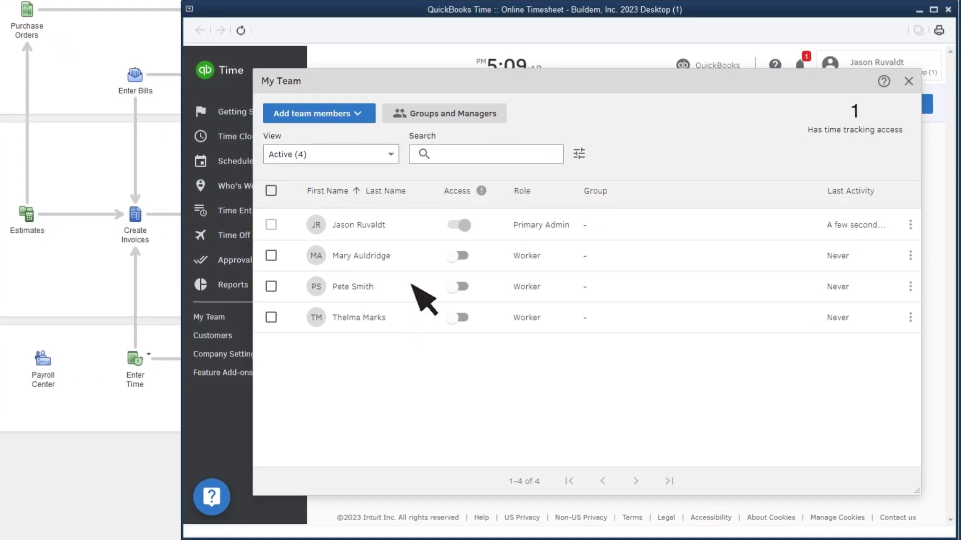
{"action": "left_click", "coordinate": [421, 285]}
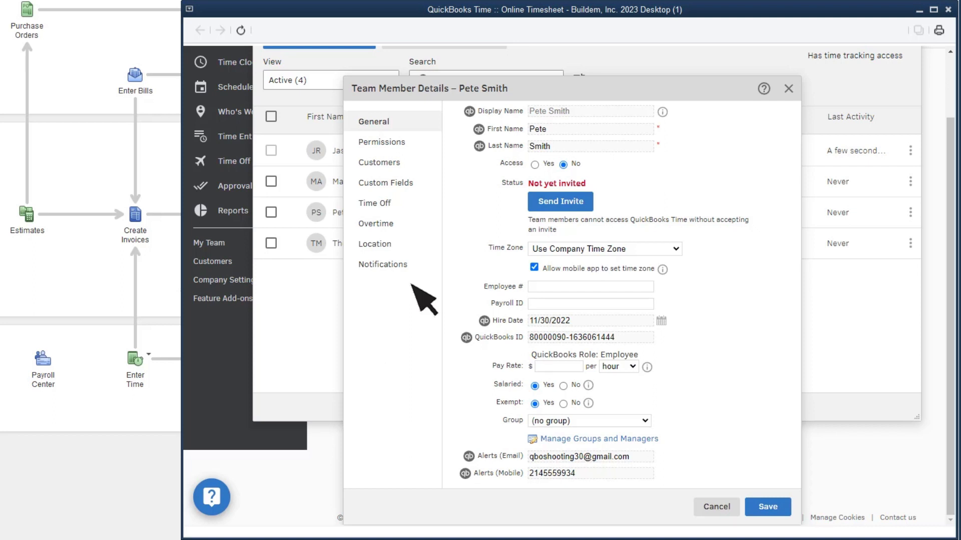
{"action": "left_click", "coordinate": [585, 202]}
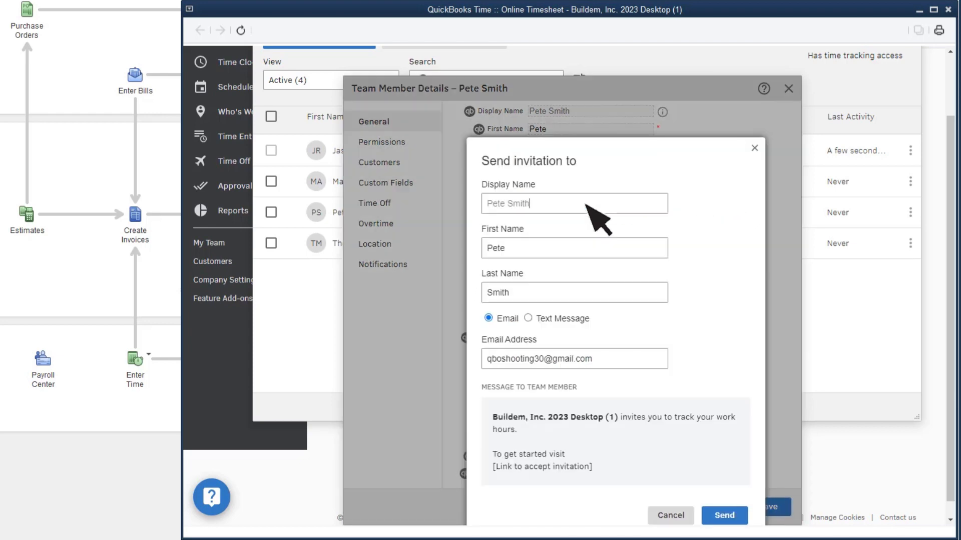
{"action": "left_click", "coordinate": [738, 518]}
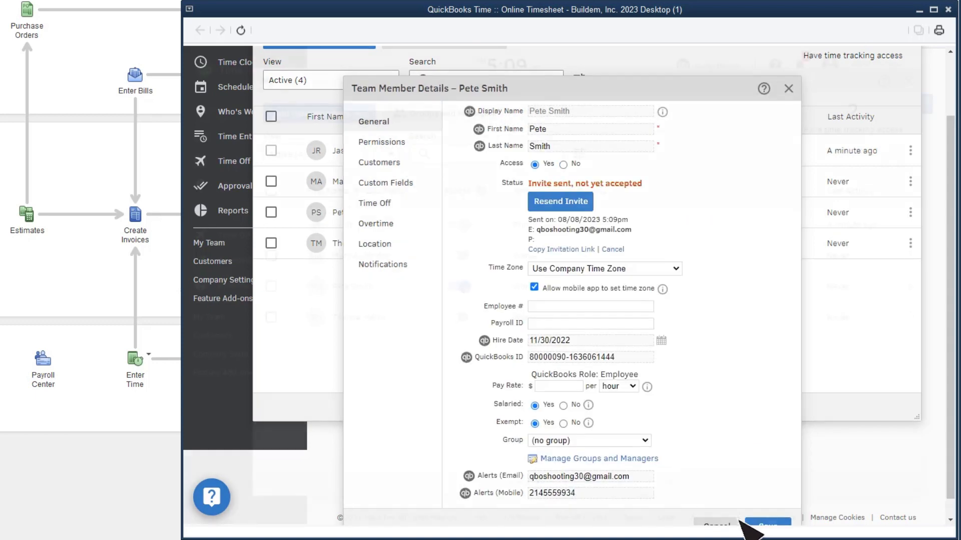
{"action": "left_click", "coordinate": [743, 522]}
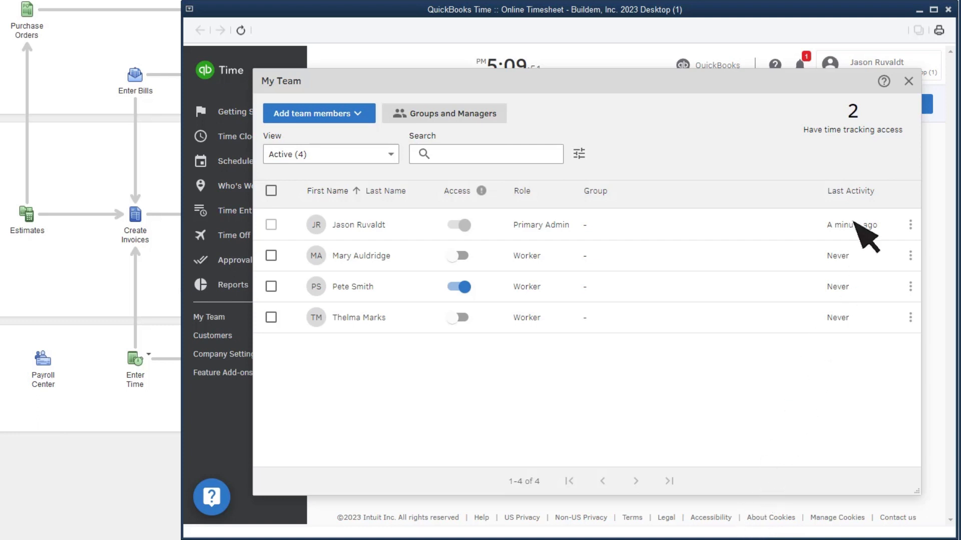
{"action": "left_click", "coordinate": [908, 80]}
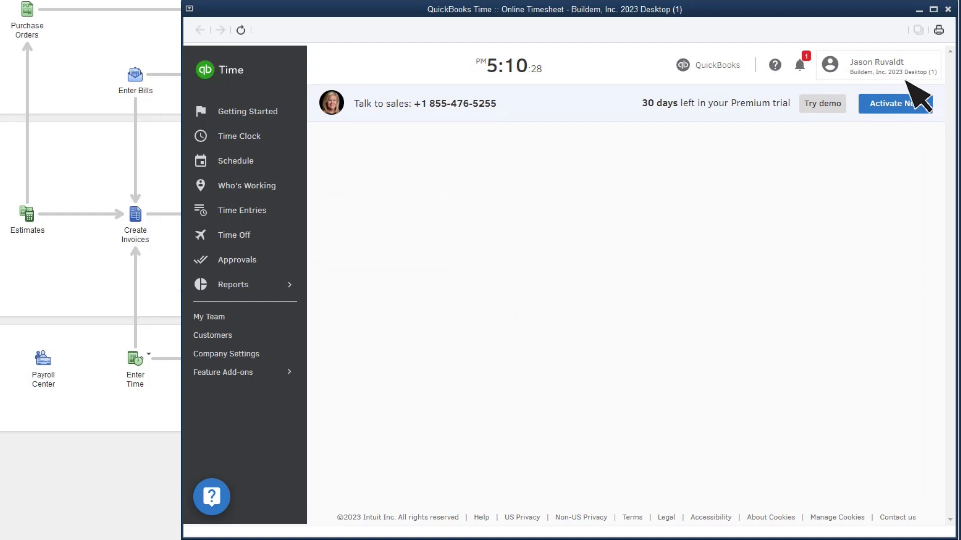
- Create a shift titled "Work at Aaron's Photography" for the invited worker on Wednesday, Aug 9, in the weekly schedule
{"action": "left_click", "coordinate": [264, 158]}
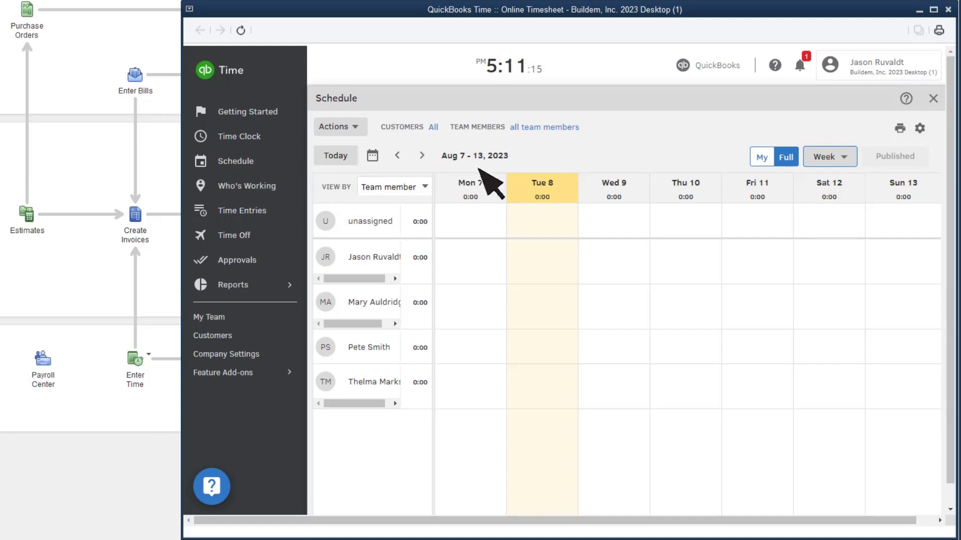
{"action": "left_click", "coordinate": [844, 159]}
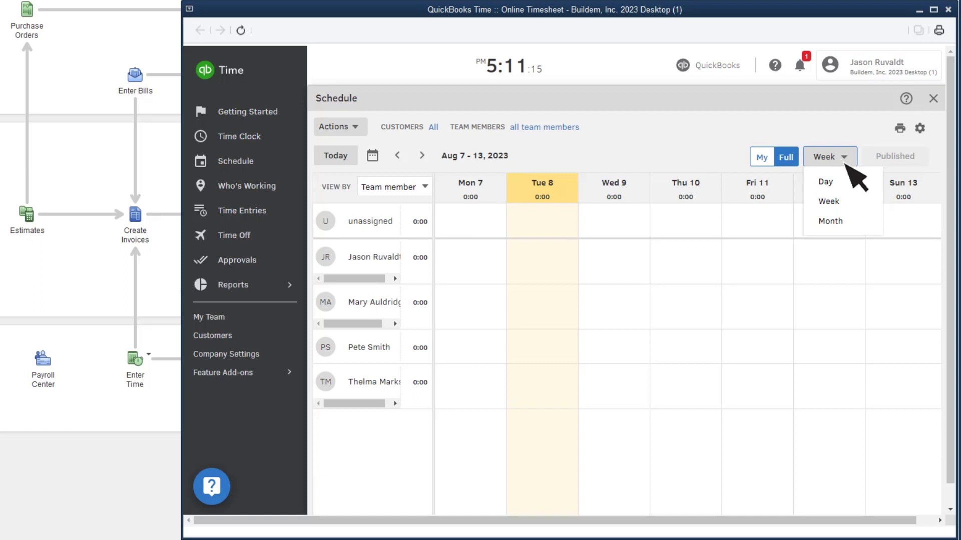
{"action": "left_click", "coordinate": [844, 163]}
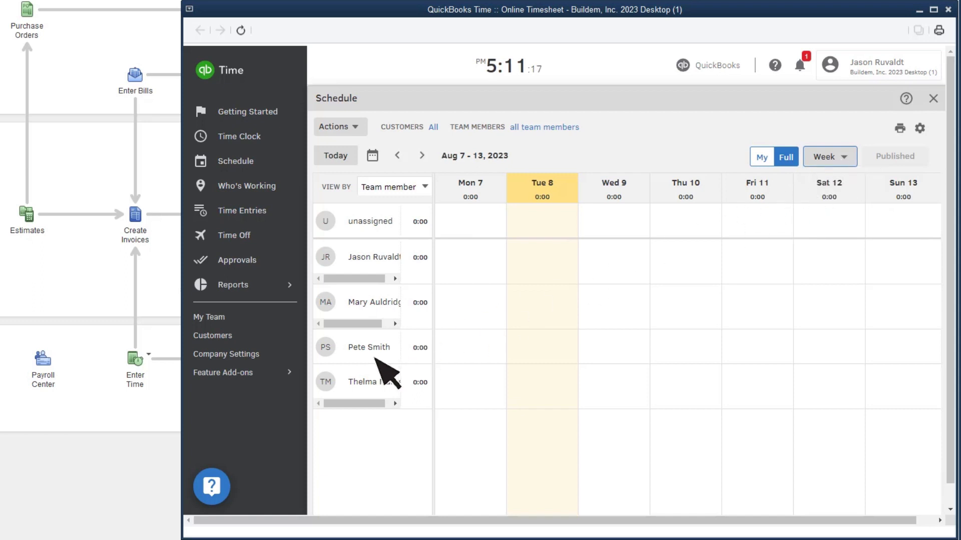
{"action": "left_click", "coordinate": [613, 357]}
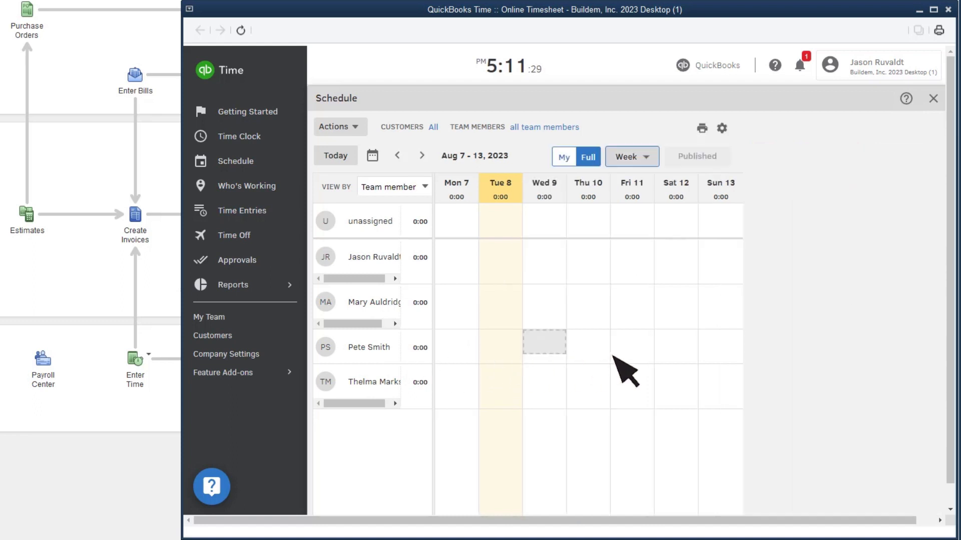
{"action": "type", "text": "Work at Aaron's Photography"}
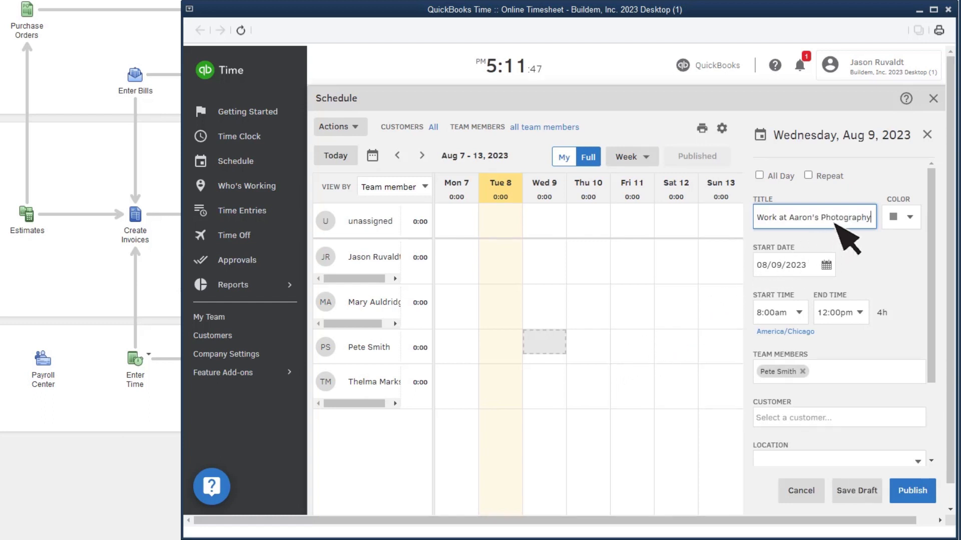
- Set the shift's end time to 4:00pm and add the last listed worker as a second team member
{"action": "left_click", "coordinate": [860, 313]}
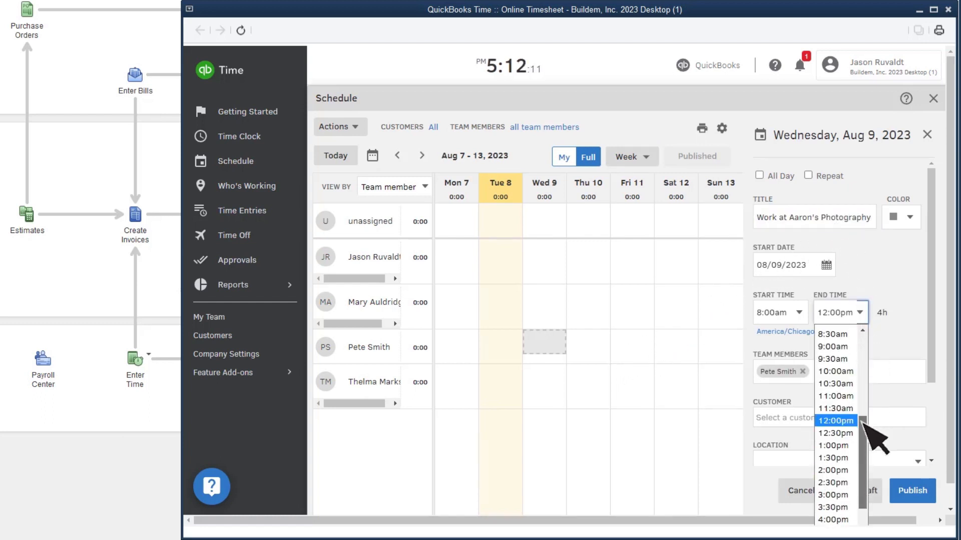
{"action": "left_click_drag", "start_coordinate": [864, 424], "coordinate": [864, 467]}
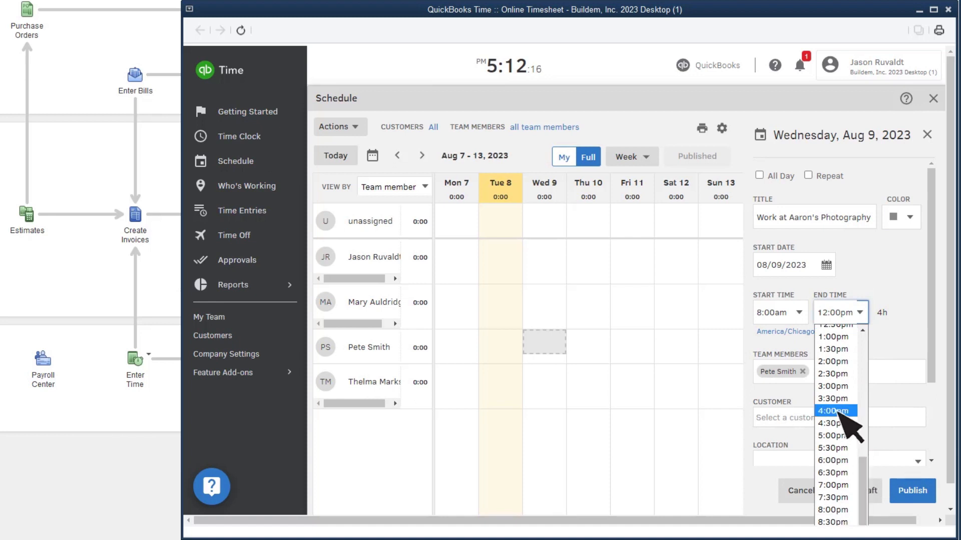
{"action": "left_click", "coordinate": [836, 413]}
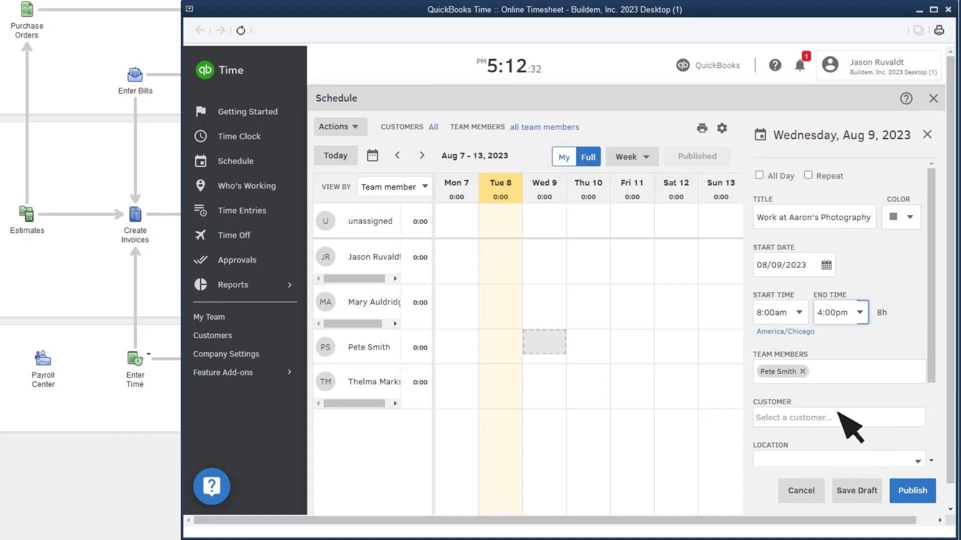
{"action": "key", "text": "Tab"}
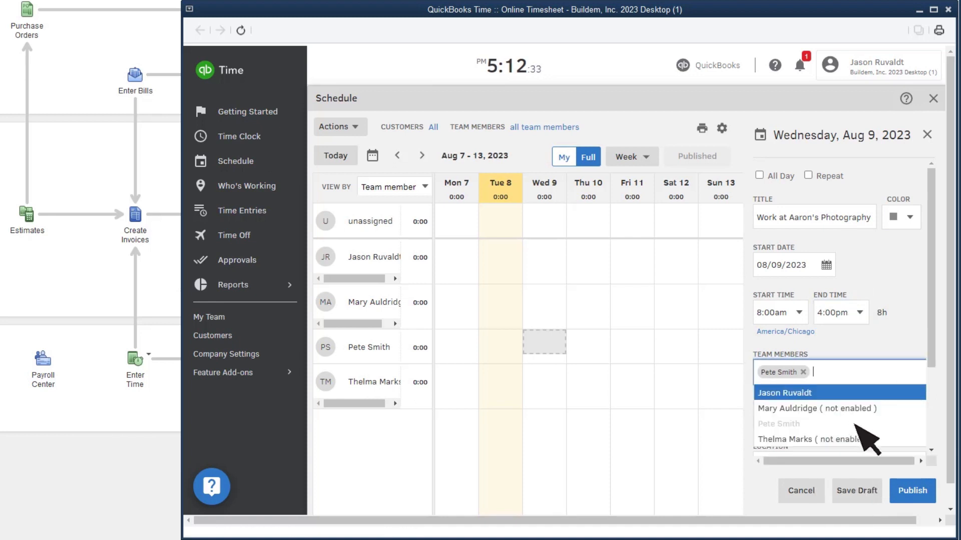
{"action": "left_click", "coordinate": [877, 440]}
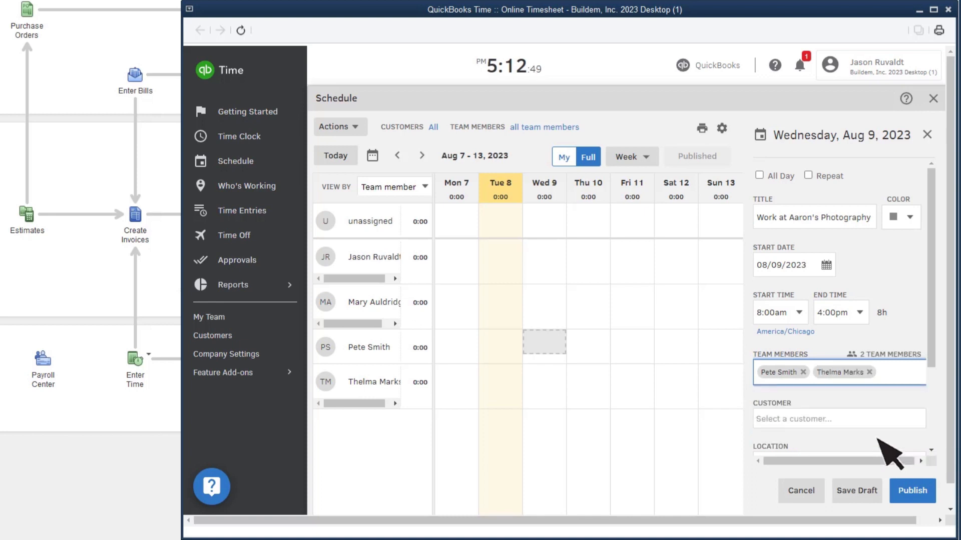
- Assign the customer Aaron's Photography Studio to the shift and publish it
{"action": "left_click", "coordinate": [861, 418]}
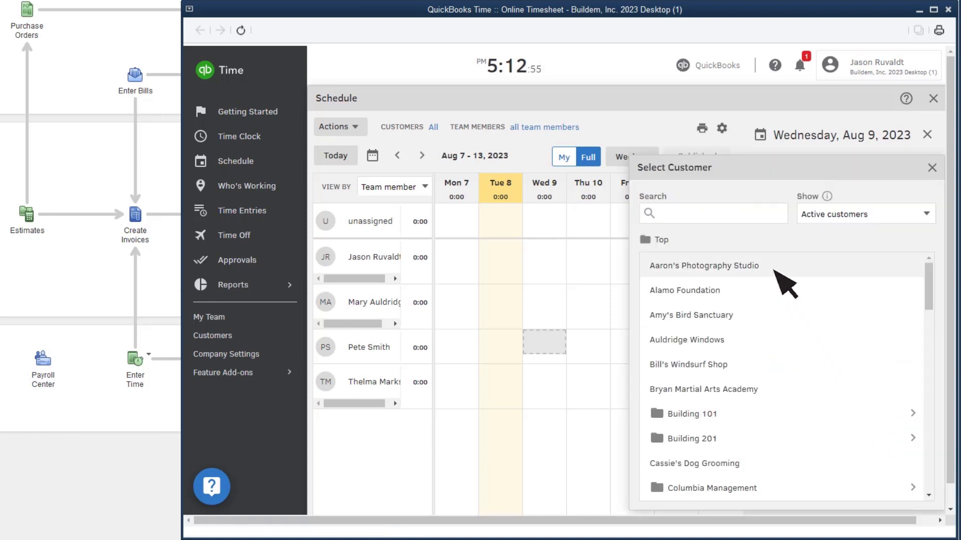
{"action": "left_click", "coordinate": [775, 270]}
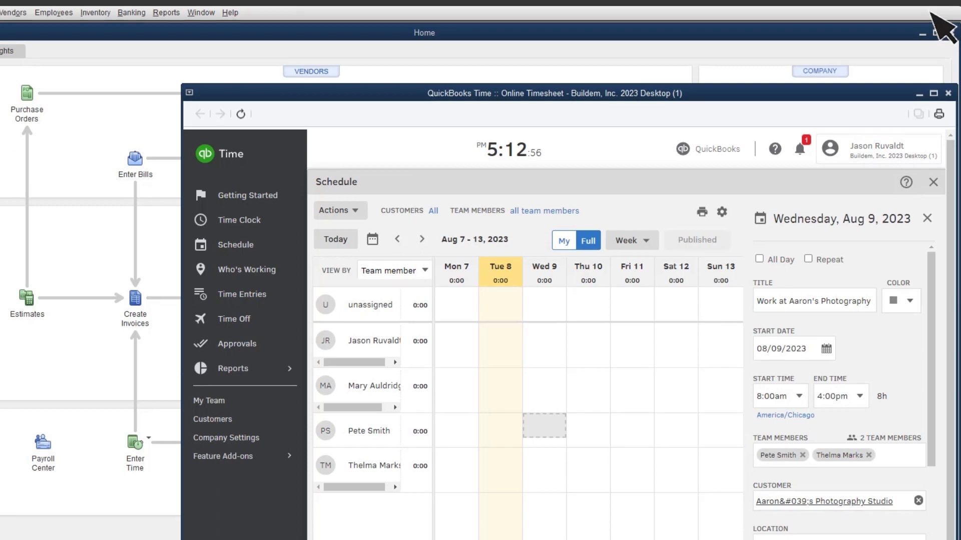
{"action": "left_click", "coordinate": [922, 487]}
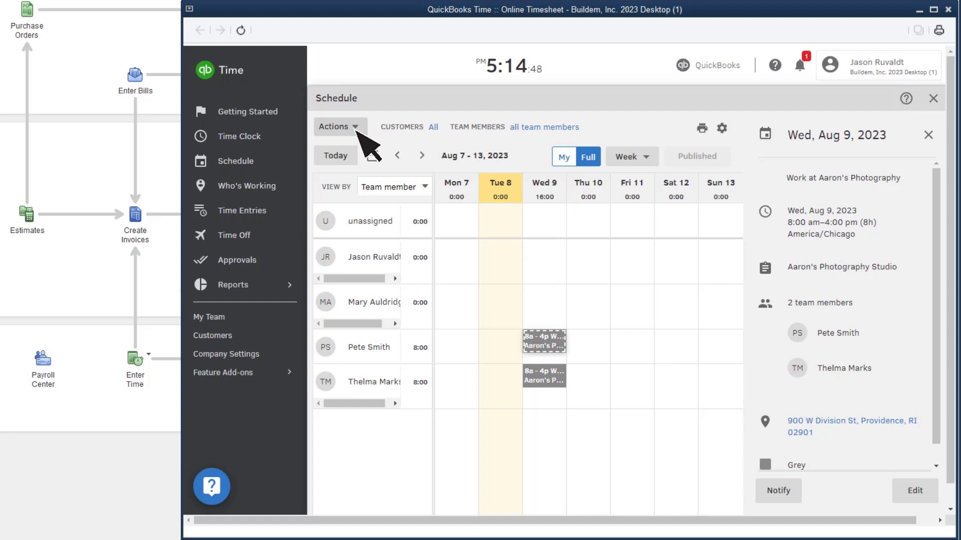
{"action": "left_click", "coordinate": [356, 129]}
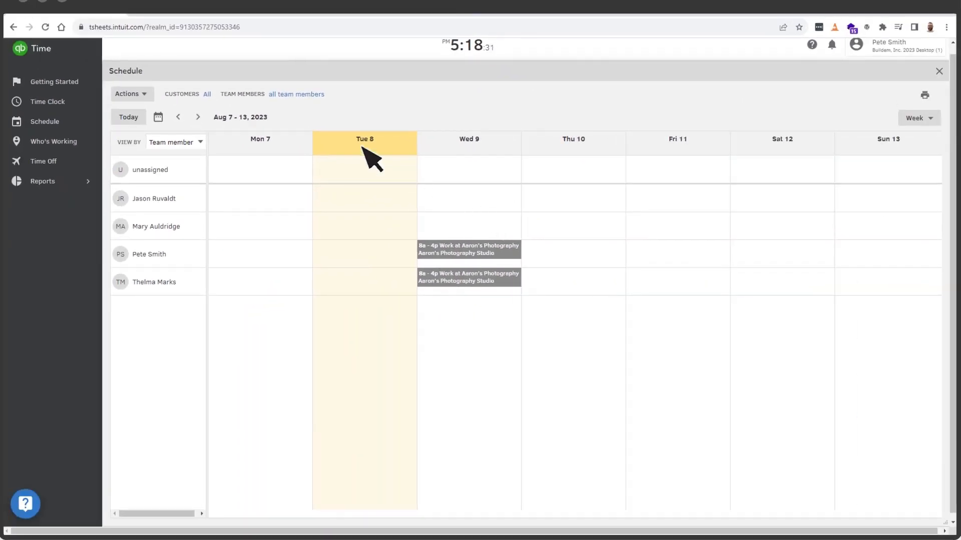
- Filter the worker's schedule in the browser by team member, selecting the signed-in worker from the no-group list
{"action": "left_click", "coordinate": [299, 95]}
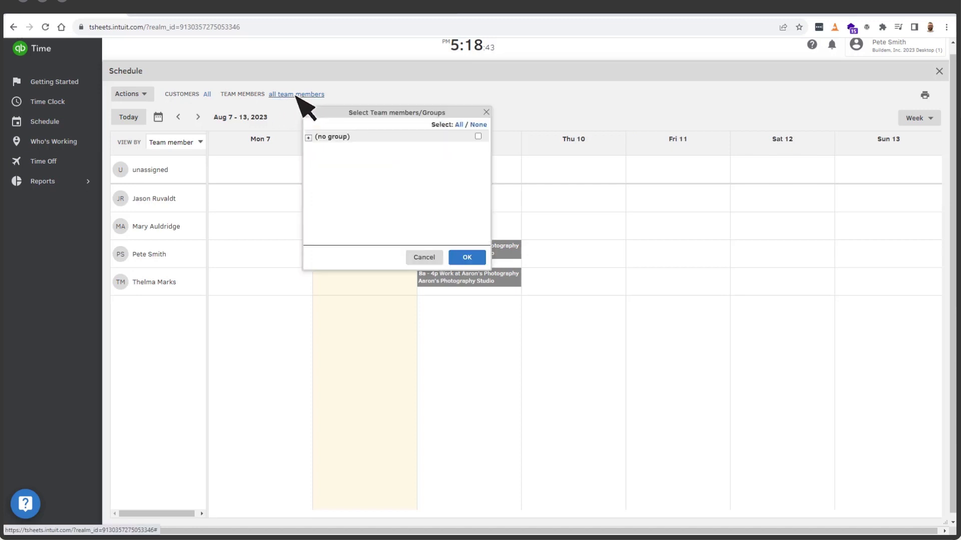
{"action": "left_click", "coordinate": [308, 138]}
{"action": "left_click", "coordinate": [478, 165]}
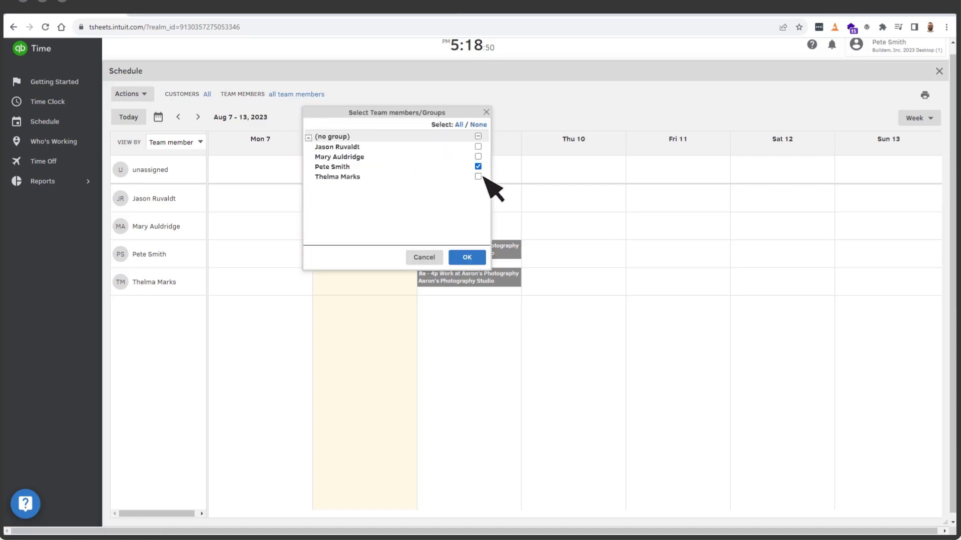
{"action": "left_click", "coordinate": [469, 257]}
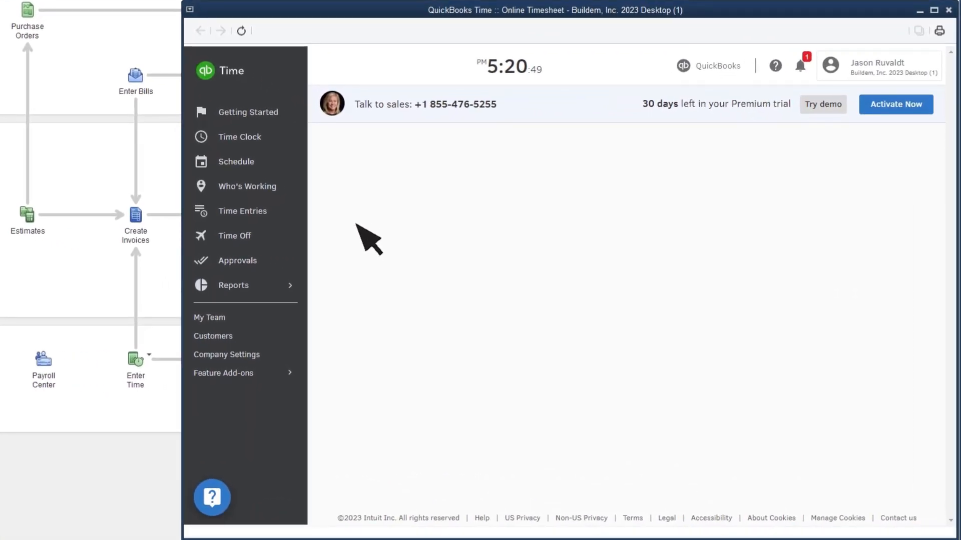
- Enable company overtime calculation weekly after 40 hours and daily after 8 hours, and save the settings
{"action": "left_click", "coordinate": [269, 354]}
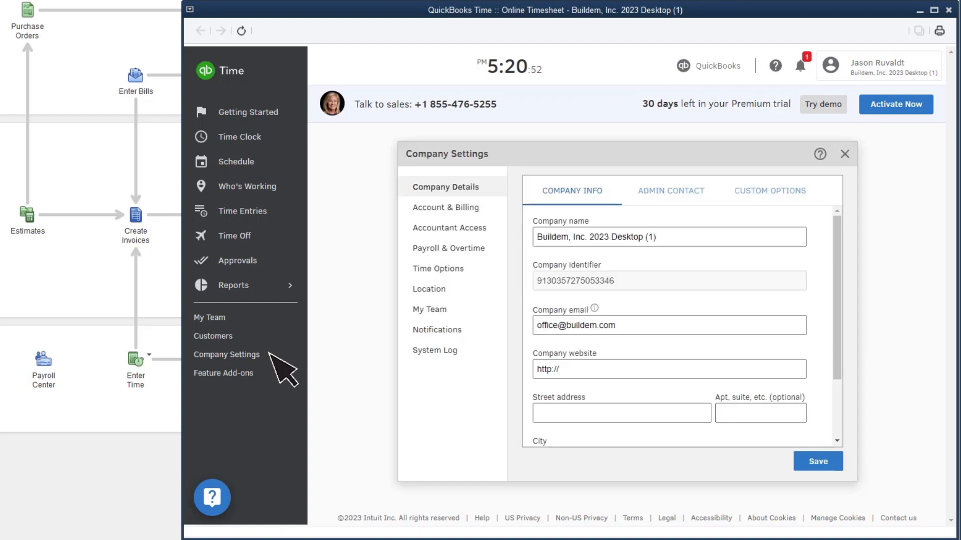
{"action": "left_click", "coordinate": [491, 253]}
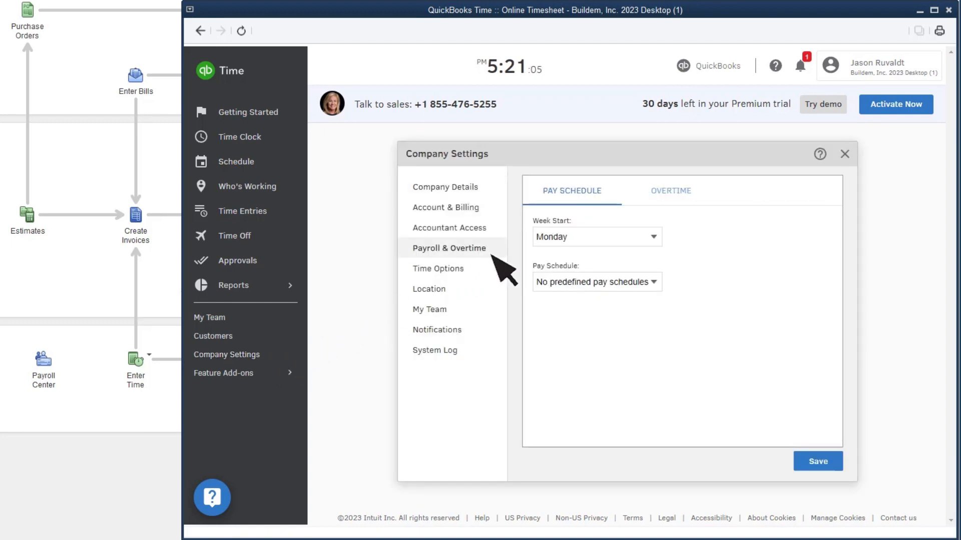
{"action": "left_click", "coordinate": [693, 196]}
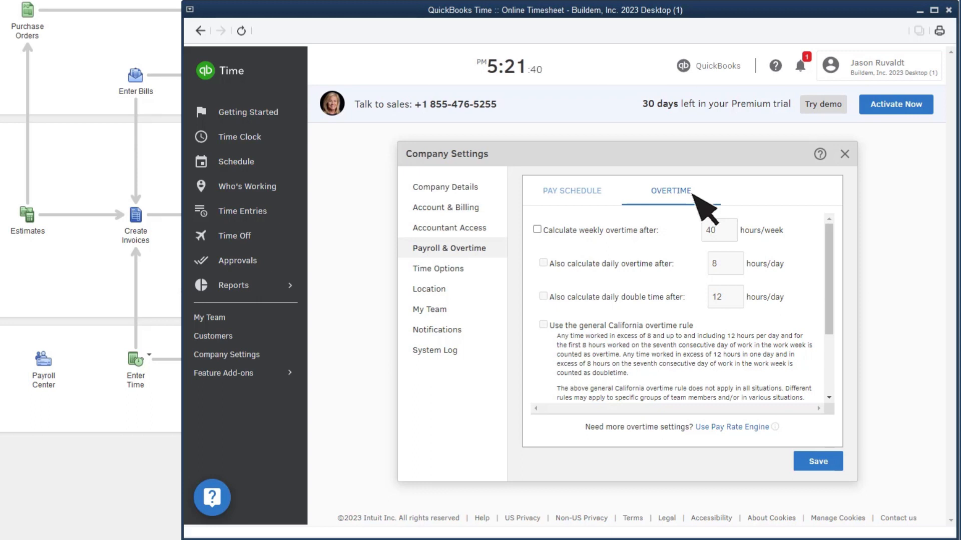
{"action": "left_click", "coordinate": [543, 230]}
{"action": "left_click", "coordinate": [544, 263]}
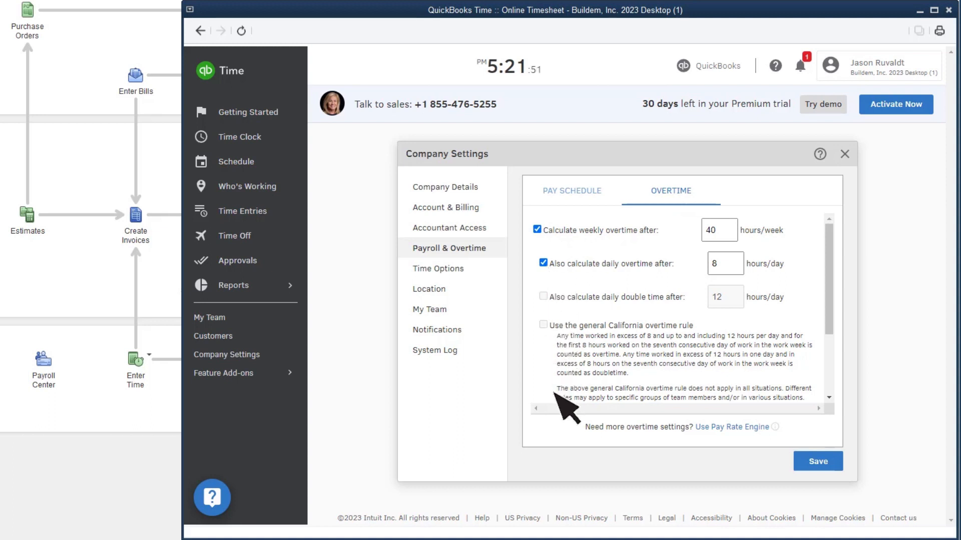
{"action": "left_click", "coordinate": [834, 459]}
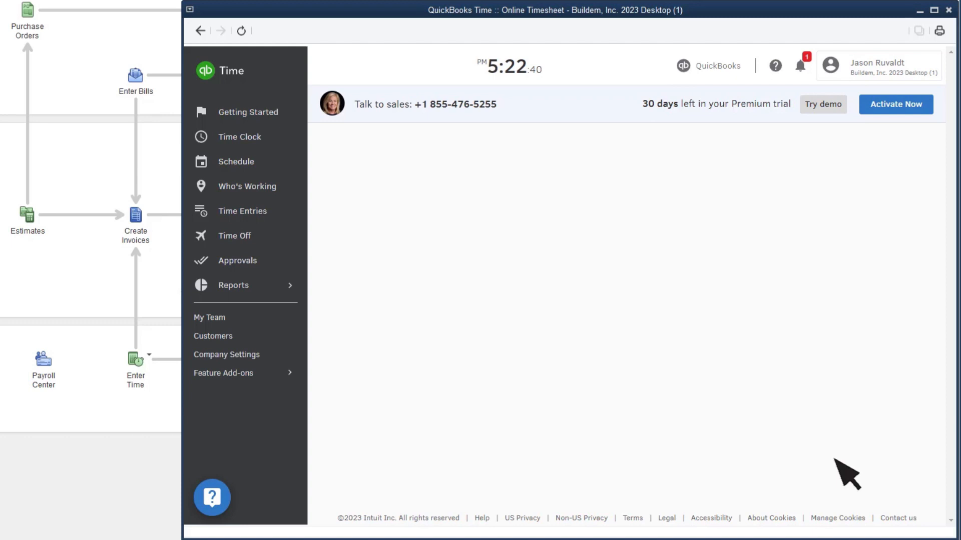
- Review the timesheet details of the second listed worker in the Approvals Report, then close the QuickBooks Time window
{"action": "left_click", "coordinate": [274, 261]}
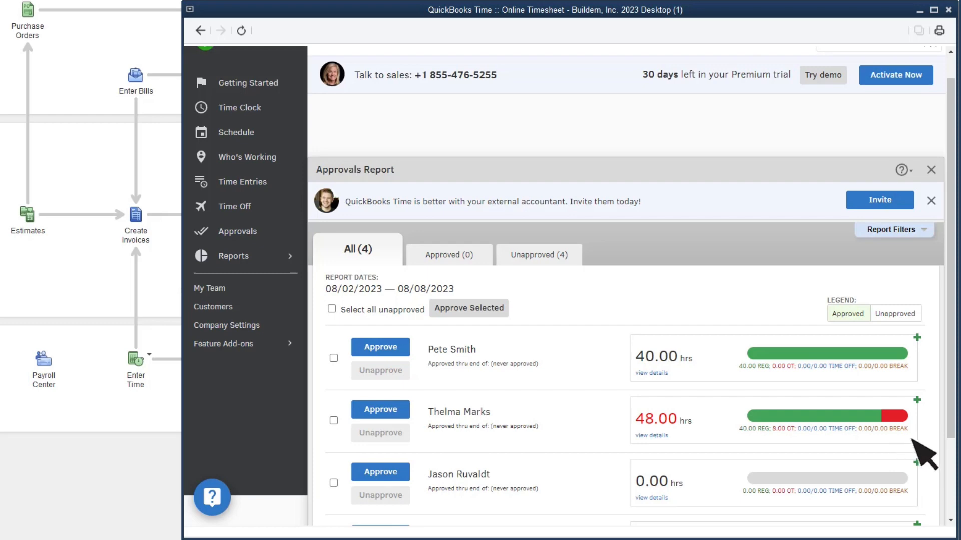
{"action": "left_click", "coordinate": [662, 436]}
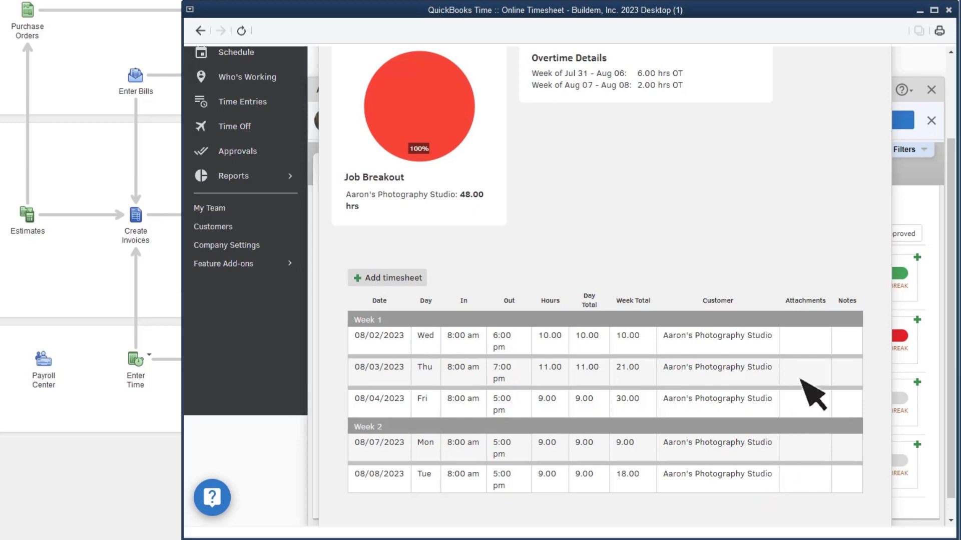
{"action": "left_click", "coordinate": [948, 10]}
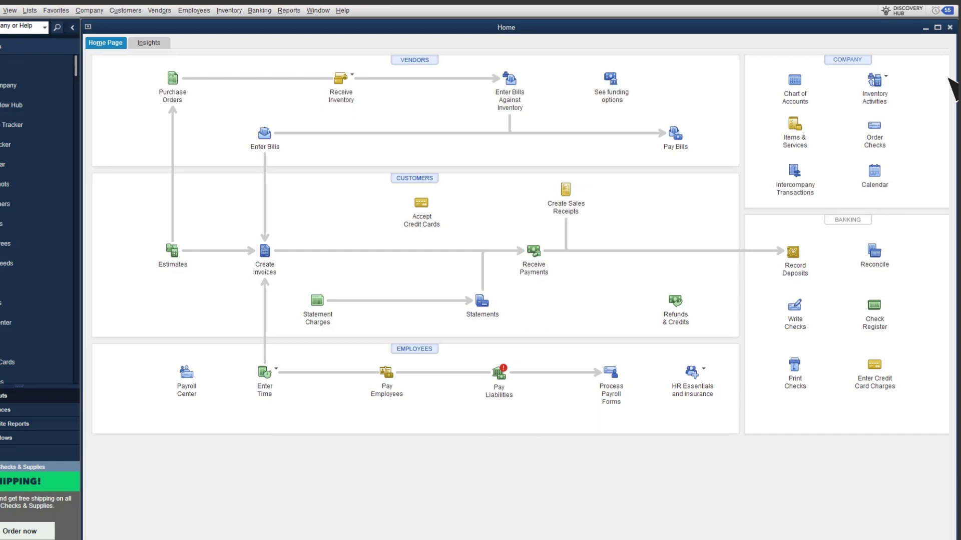
- Run the Payroll Summary report from the Employees & Payroll reports
{"action": "left_click", "coordinate": [290, 11]}
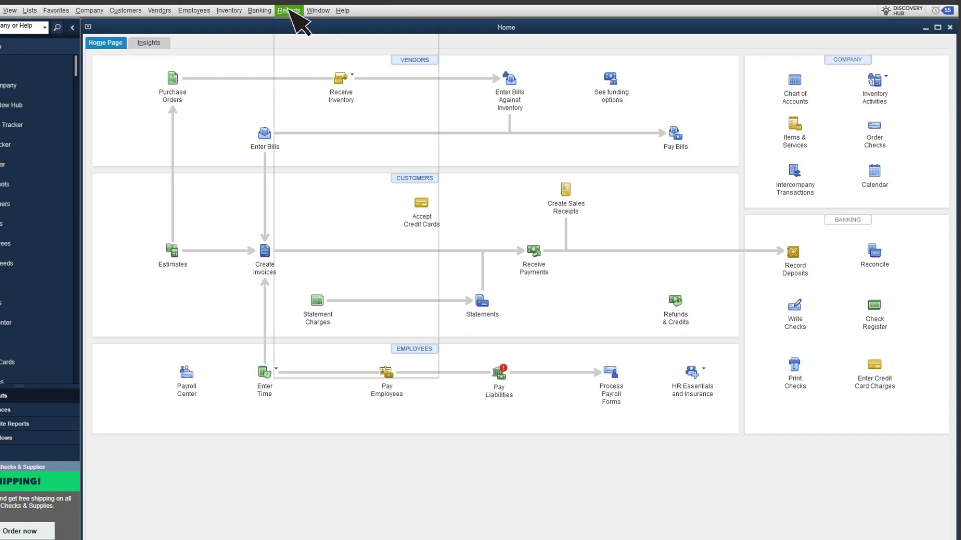
{"action": "mouse_move", "coordinate": [382, 217]}
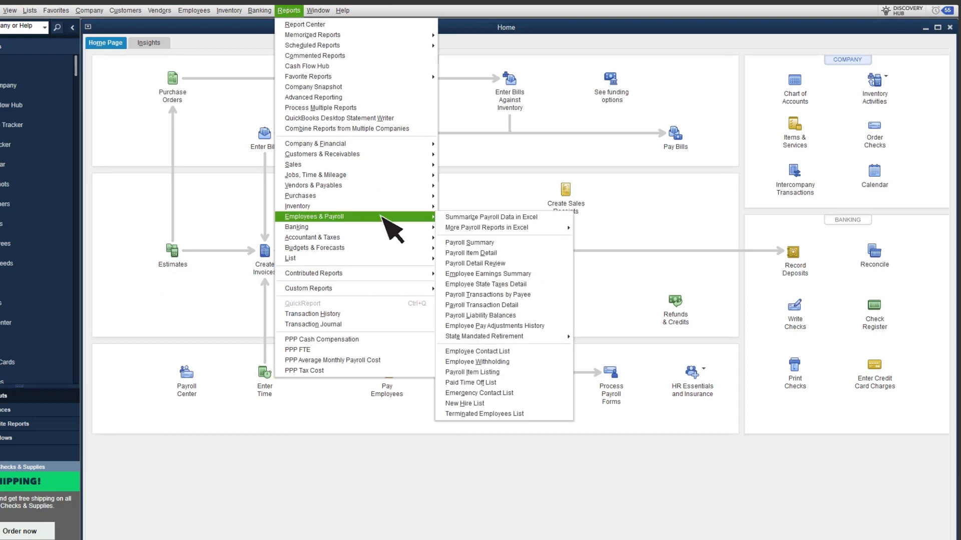
{"action": "left_click", "coordinate": [518, 243]}
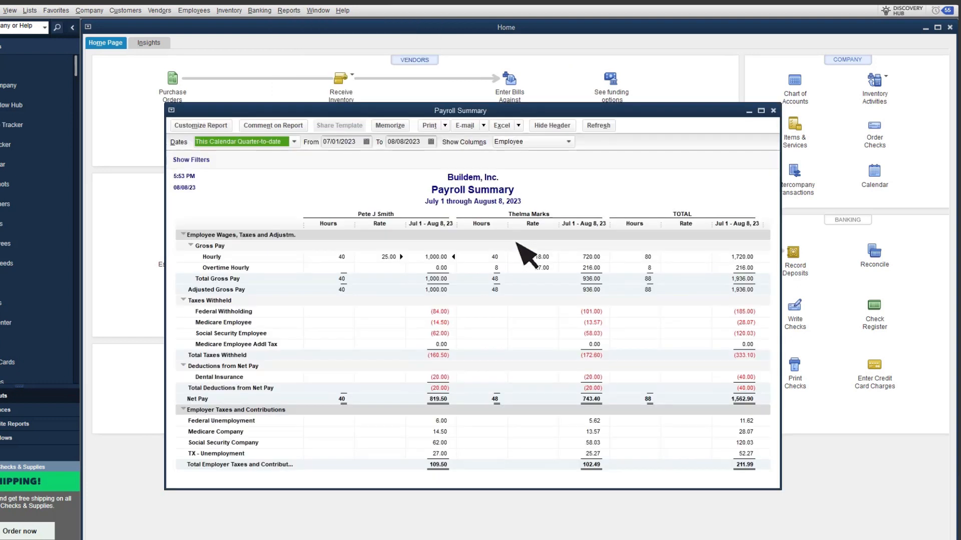